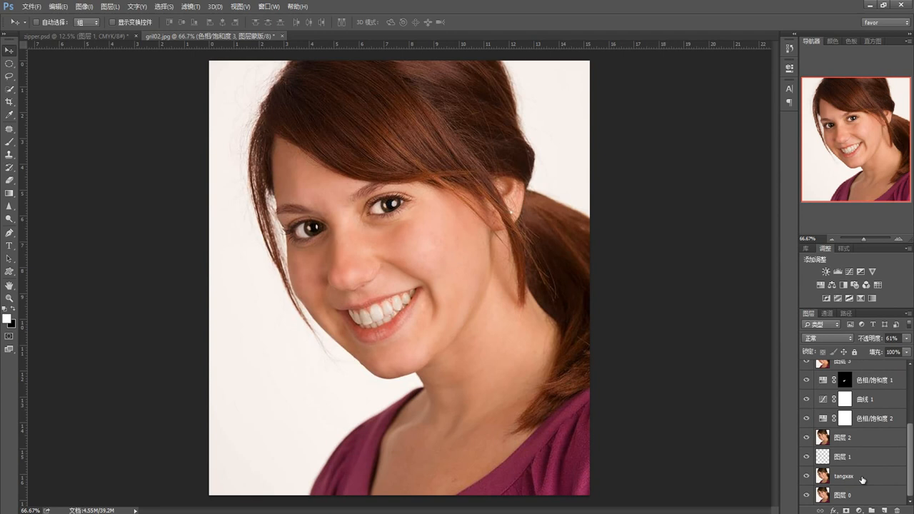
Step: Group all retouching layers above 图层 0 and name the group "new"
{"action": "left_click", "coordinate": [863, 480], "text": "shift"}
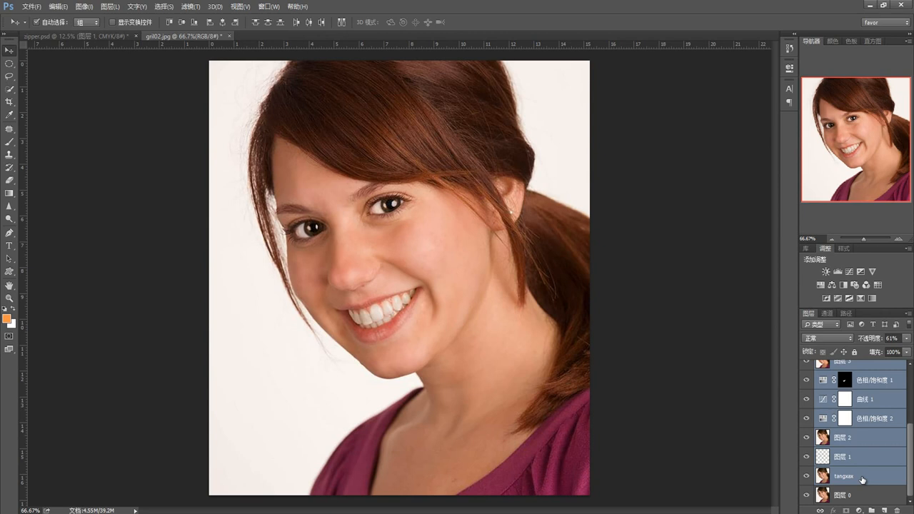
{"action": "key", "text": "ctrl+g"}
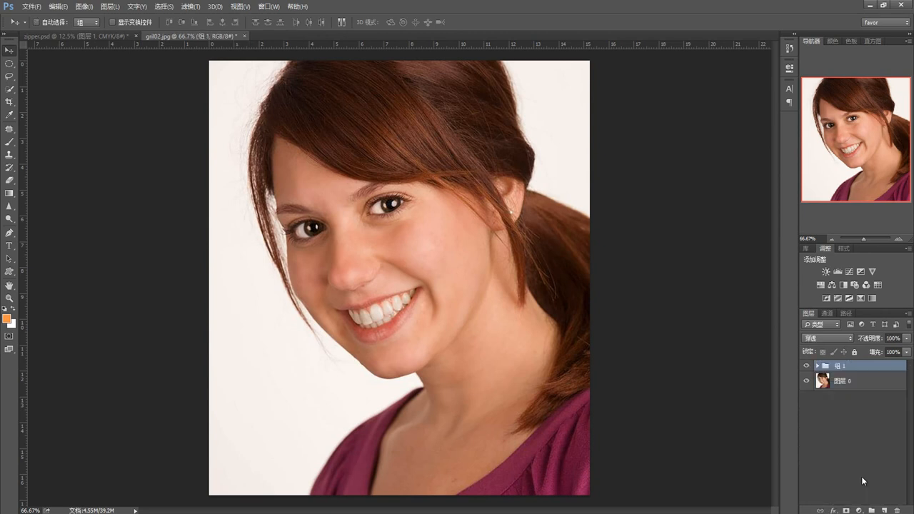
{"action": "double_click", "coordinate": [840, 365]}
{"action": "type", "text": "new"}
{"action": "key", "text": "Return"}
Step: Copy the zipper layer from zipper.psd into the gril02.jpg portrait
{"action": "left_click", "coordinate": [93, 35]}
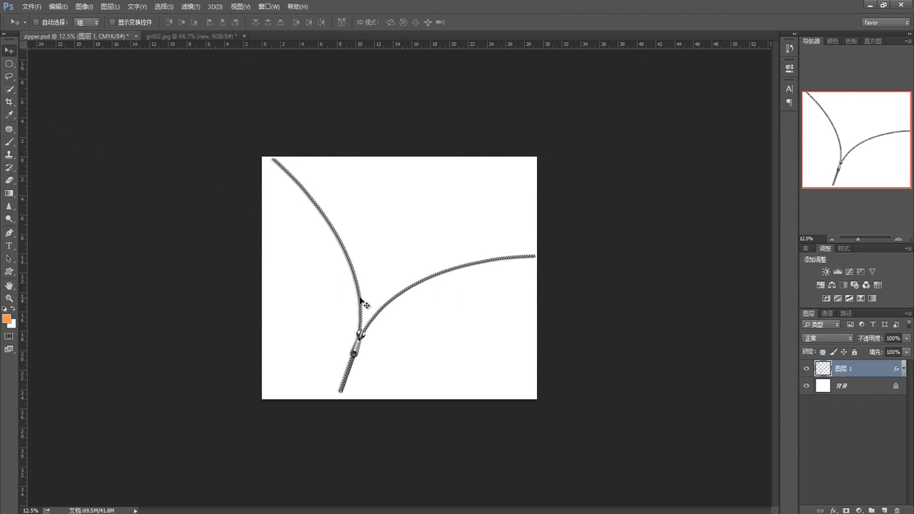
{"action": "left_click_drag", "start_coordinate": [363, 304], "coordinate": [364, 245]}
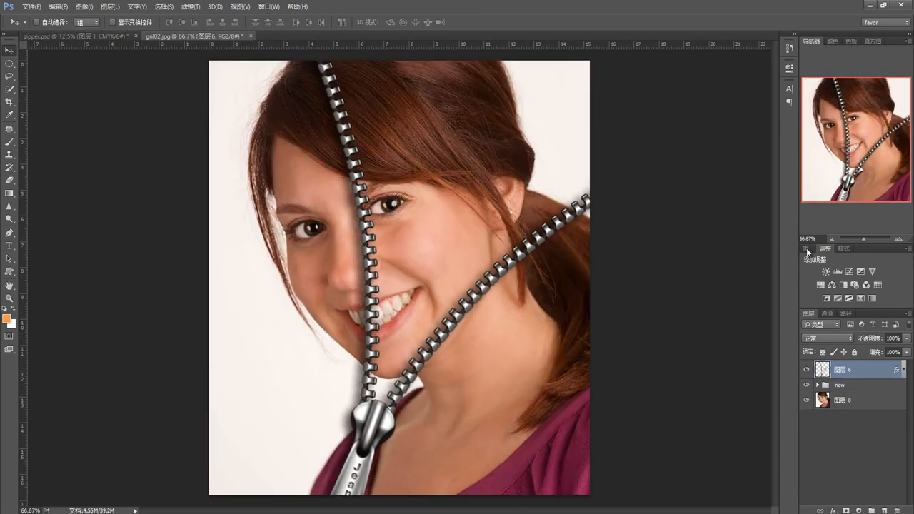
Step: Scale the zipper layer down to about 67% and move it over the face so both branches frame it
{"action": "left_click", "coordinate": [829, 238]}
{"action": "left_click", "coordinate": [830, 238]}
{"action": "left_click", "coordinate": [831, 237]}
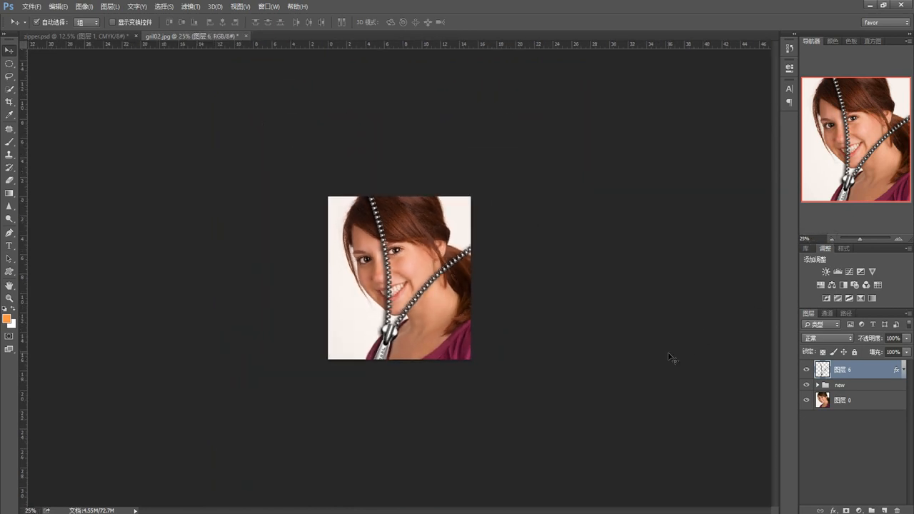
{"action": "key", "text": "ctrl+t"}
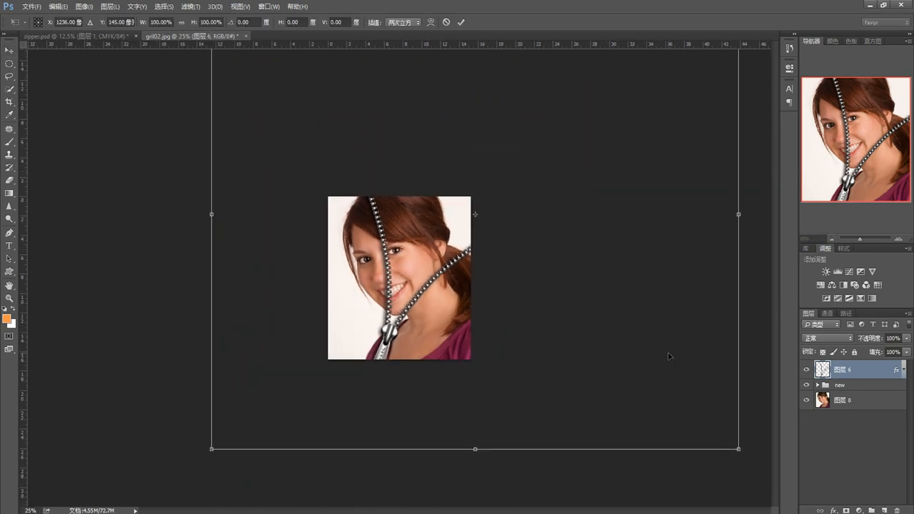
{"action": "left_click", "coordinate": [830, 239]}
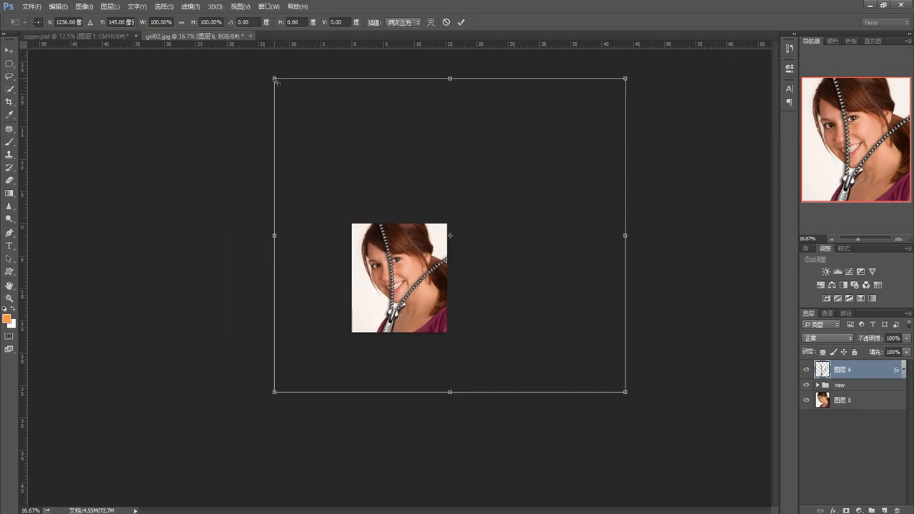
{"action": "left_click_drag", "start_coordinate": [276, 82], "coordinate": [375, 205]}
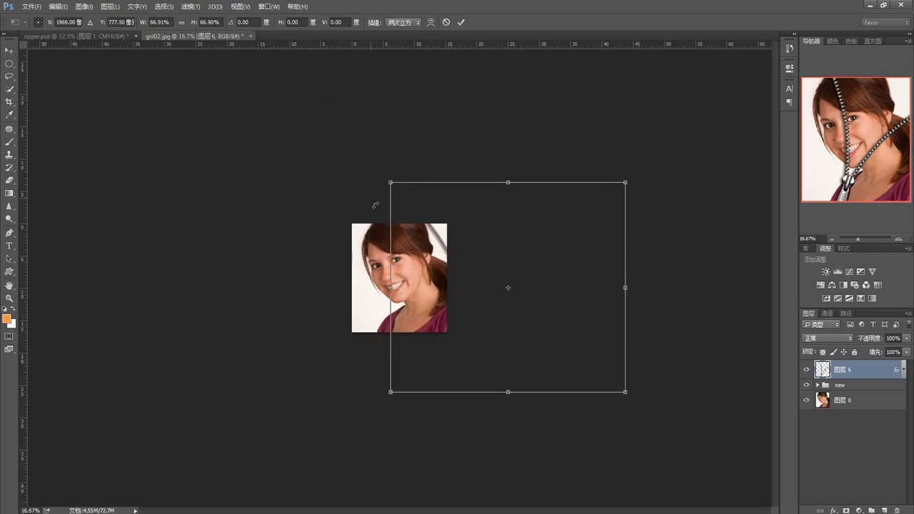
{"action": "left_click_drag", "start_coordinate": [431, 253], "coordinate": [353, 226]}
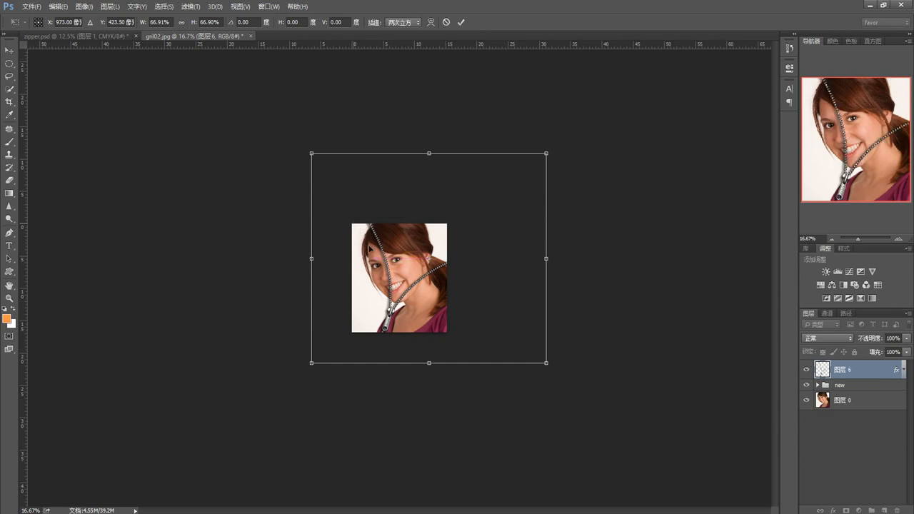
Step: Rotate the zipper about 20.75° clockwise and position its slider beside the chin, applying the transform
{"action": "left_click_drag", "start_coordinate": [565, 393], "coordinate": [519, 443]}
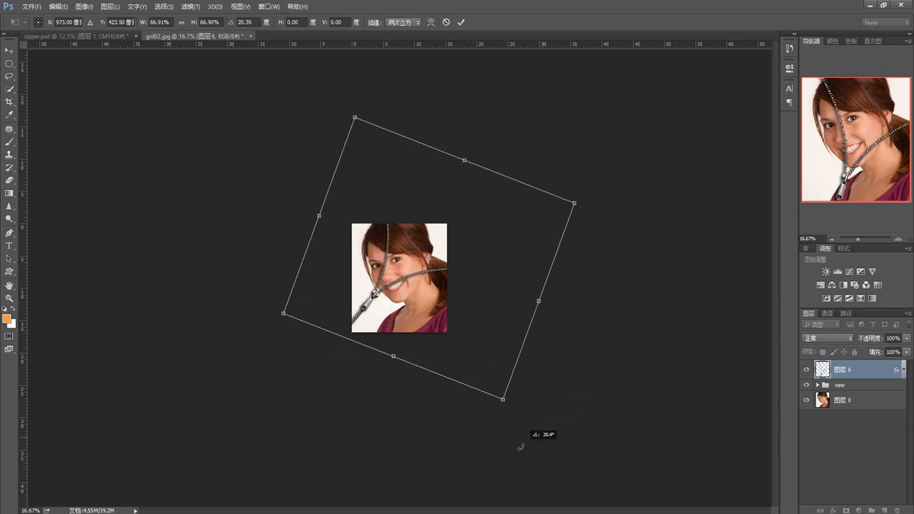
{"action": "mouse_move", "coordinate": [410, 302]}
{"action": "left_mouse_down"}
{"action": "mouse_move", "coordinate": [423, 321]}
{"action": "mouse_move", "coordinate": [410, 300]}
{"action": "left_mouse_up"}
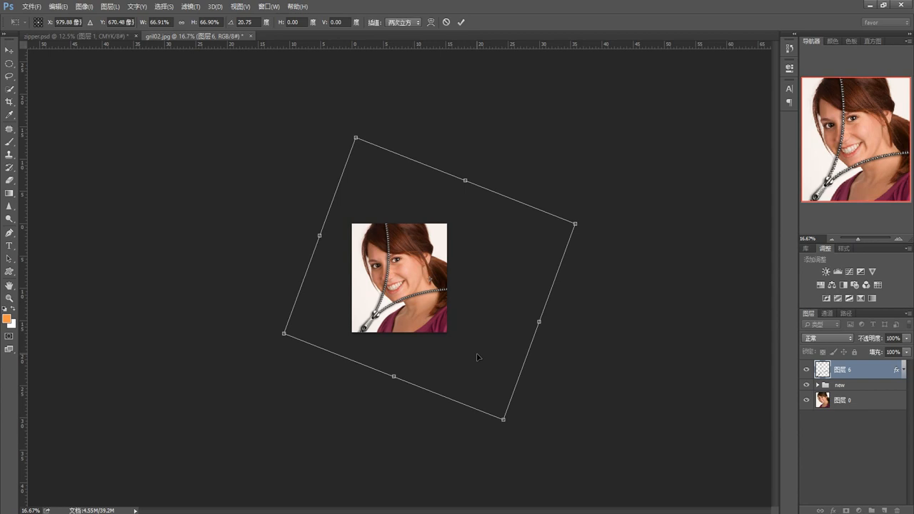
{"action": "left_click", "coordinate": [461, 22]}
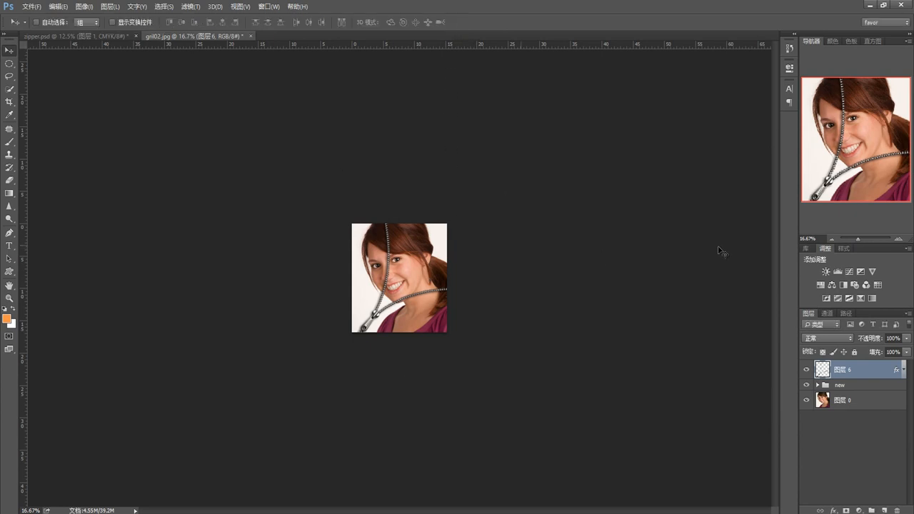
Step: Start a practice Pen path over the face with a curved point, removing its outgoing handle to continue with a straight segment
{"action": "left_click", "coordinate": [899, 239]}
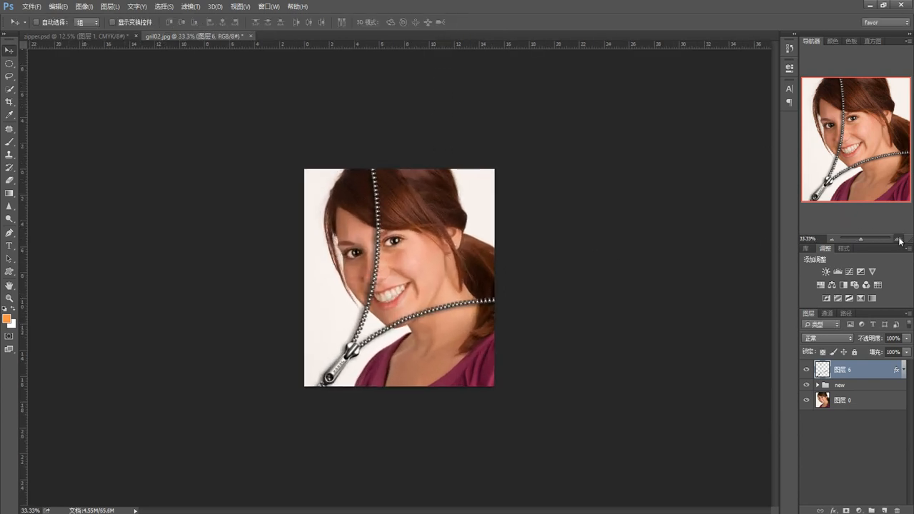
{"action": "left_click", "coordinate": [898, 239]}
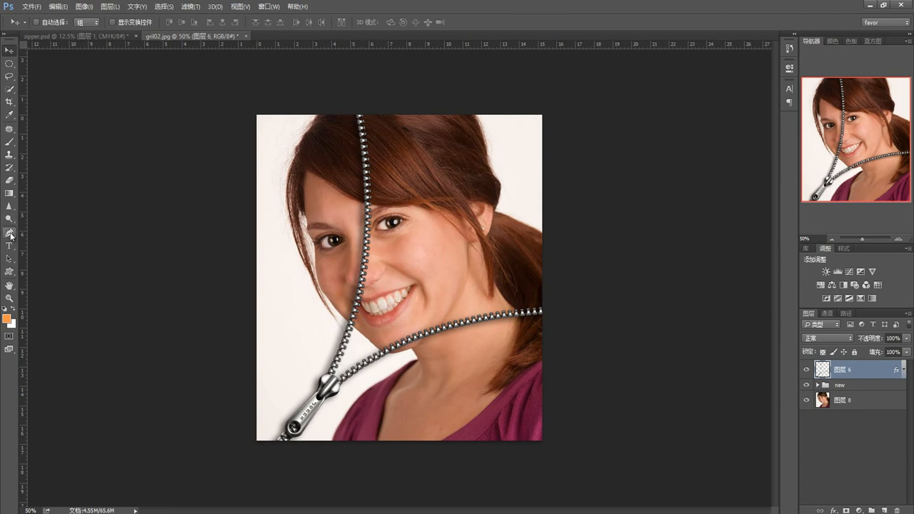
{"action": "left_click_drag", "start_coordinate": [10, 235], "coordinate": [45, 236]}
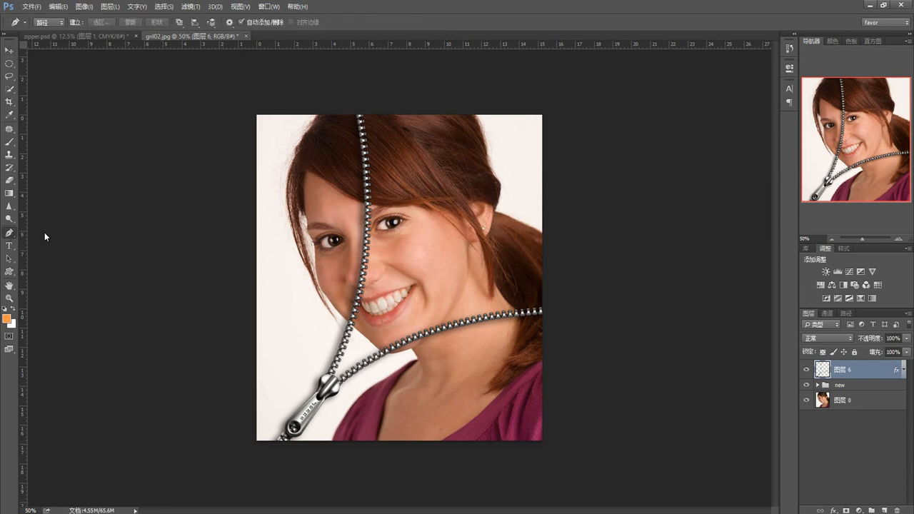
{"action": "right_click", "coordinate": [15, 23]}
{"action": "left_click", "coordinate": [26, 24]}
{"action": "left_click", "coordinate": [394, 295]}
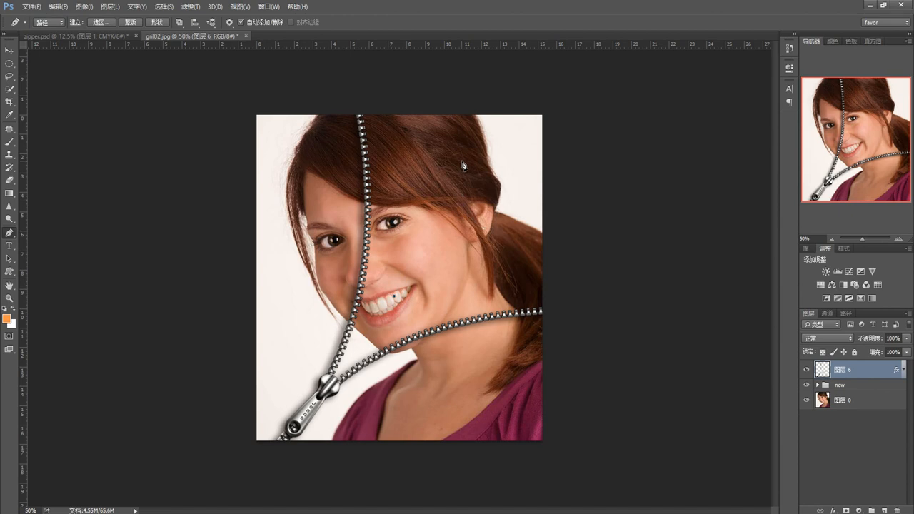
{"action": "left_click_drag", "start_coordinate": [462, 162], "coordinate": [524, 180]}
{"action": "left_click", "coordinate": [513, 284]}
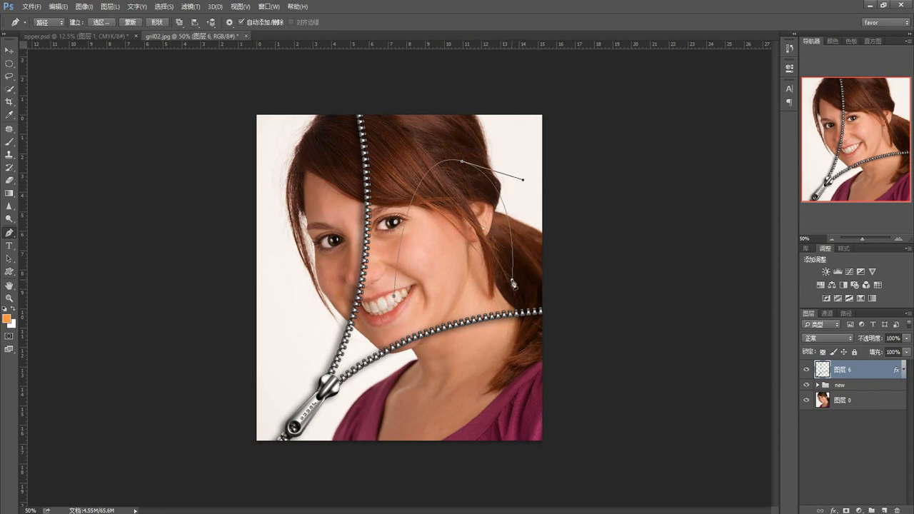
{"action": "key", "text": "ctrl+z"}
{"action": "left_click", "coordinate": [463, 163], "text": "alt"}
{"action": "left_click", "coordinate": [456, 281]}
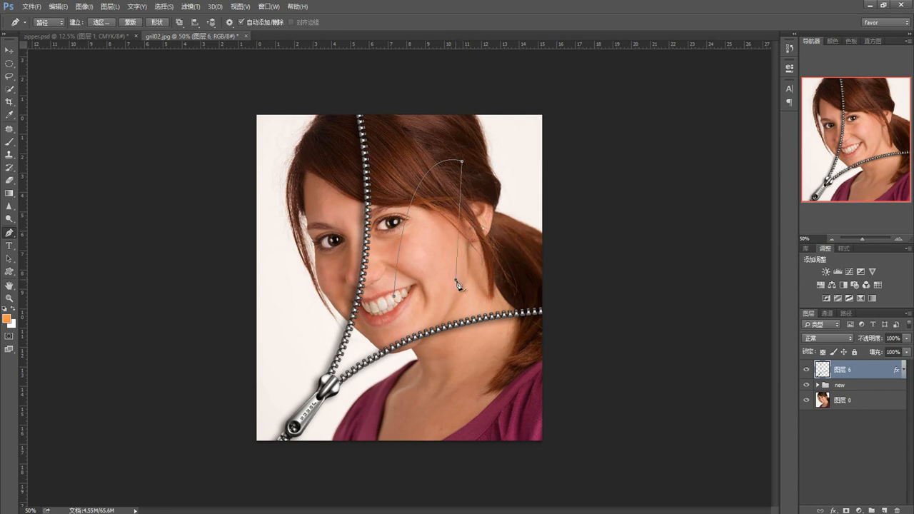
Step: Close the practice path with mixed curved and straight segments, convert it to a selection, and deselect it
{"action": "left_click_drag", "start_coordinate": [509, 293], "coordinate": [511, 187]}
{"action": "left_click", "coordinate": [473, 139]}
{"action": "left_click", "coordinate": [418, 136]}
{"action": "left_click_drag", "start_coordinate": [324, 229], "coordinate": [328, 312]}
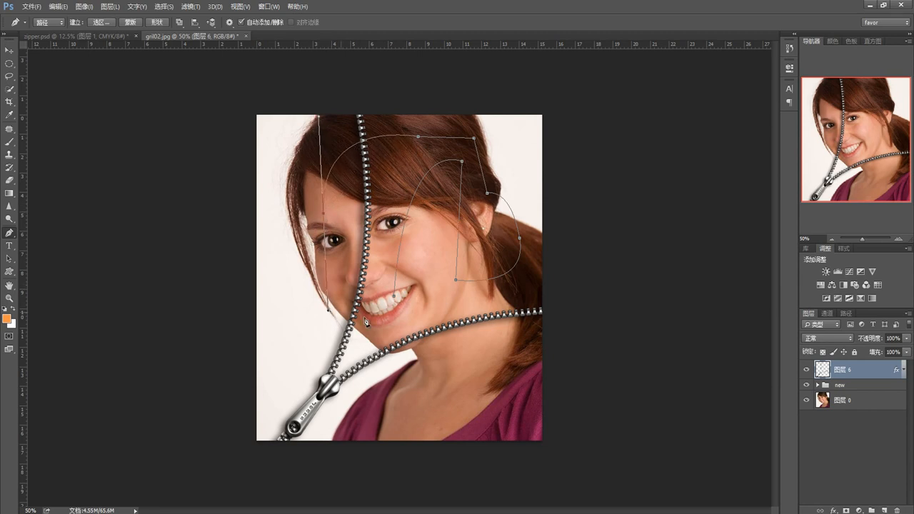
{"action": "left_click", "coordinate": [394, 297]}
{"action": "key", "text": "ctrl+Return"}
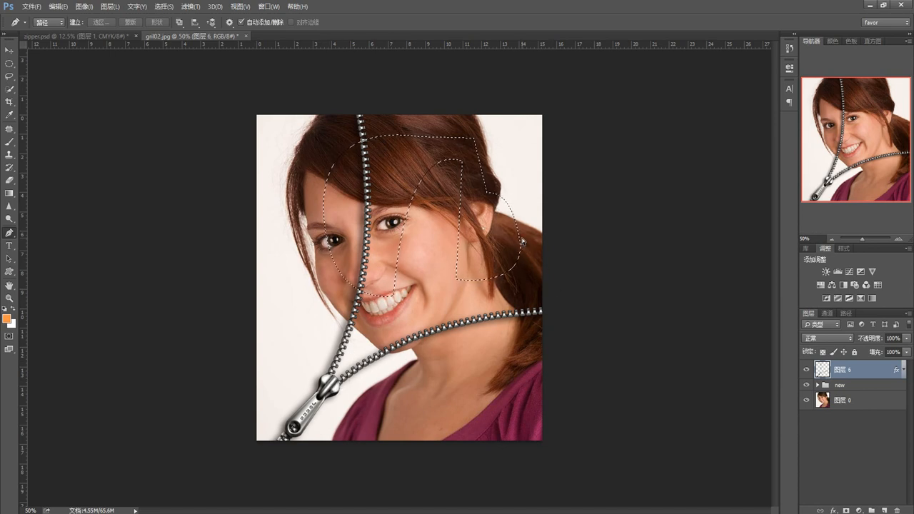
{"action": "key", "text": "ctrl+d"}
Step: Start a Pen path at the zipper slider and curve it along the upper zipper branch to just above the photo
{"action": "left_click", "coordinate": [899, 241]}
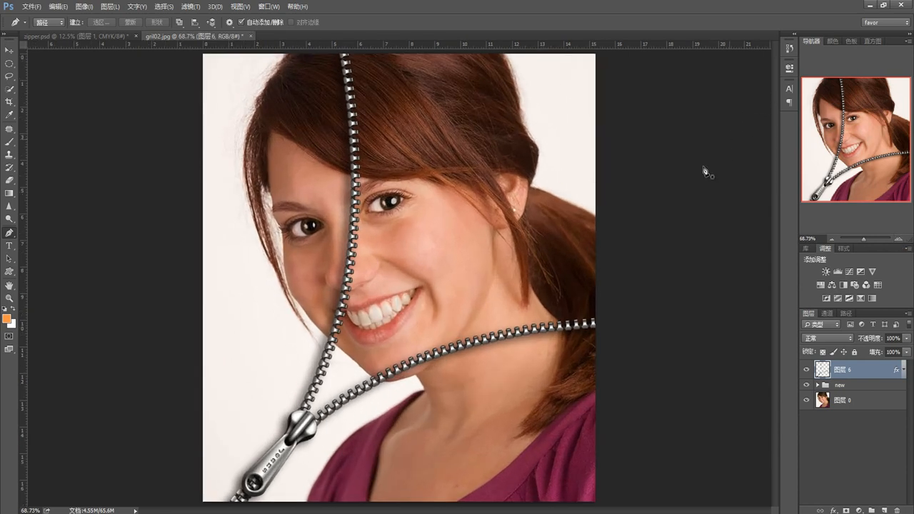
{"action": "left_click", "coordinate": [294, 431]}
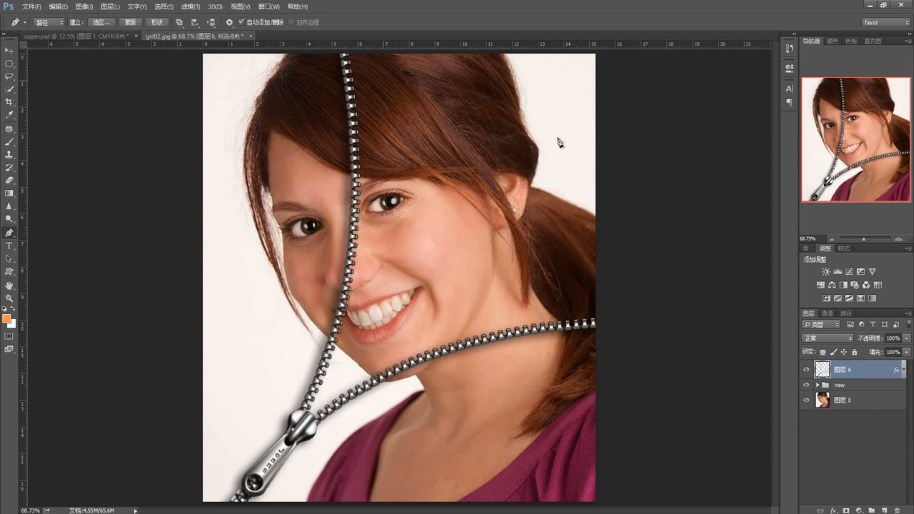
{"action": "left_click", "coordinate": [831, 238]}
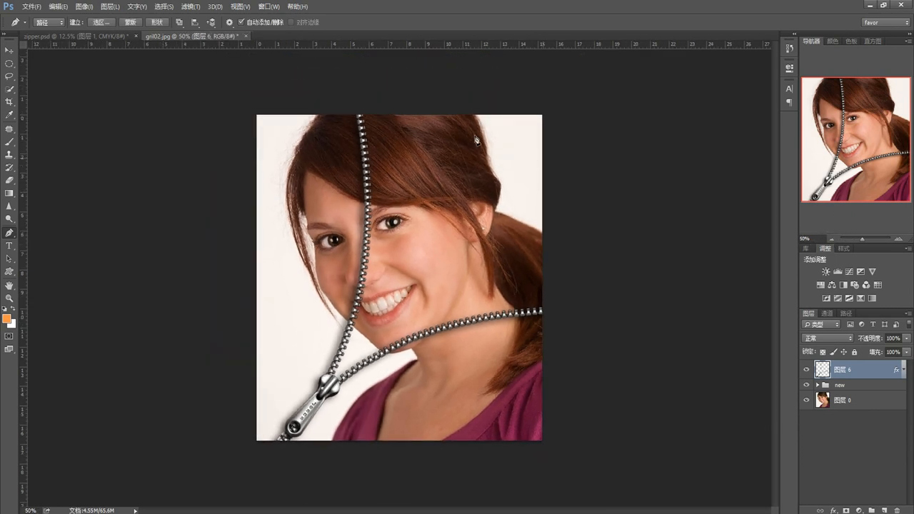
{"action": "left_click_drag", "start_coordinate": [357, 109], "coordinate": [334, 44]}
{"action": "mouse_move", "coordinate": [320, 2]}
{"action": "left_mouse_down"}
{"action": "mouse_move", "coordinate": [299, 6]}
{"action": "mouse_move", "coordinate": [331, 7]}
{"action": "left_mouse_up"}
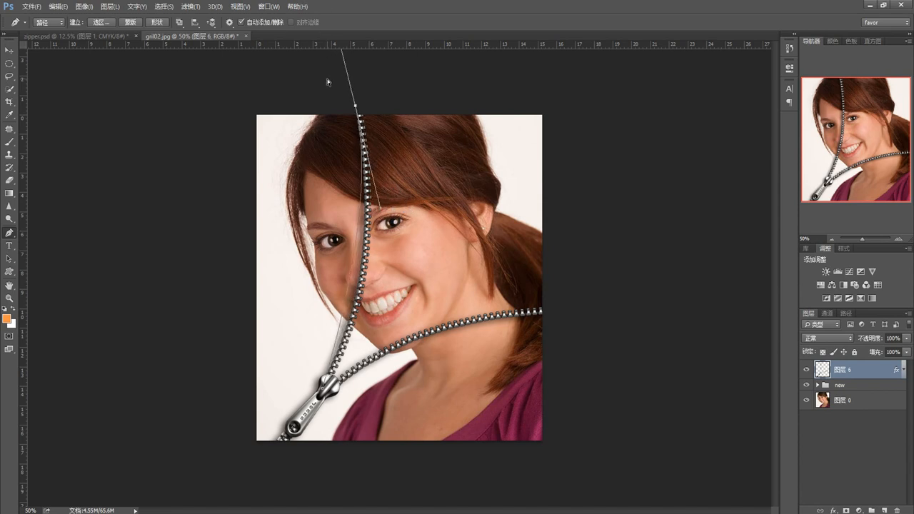
{"action": "key", "text": "ctrl+minus"}
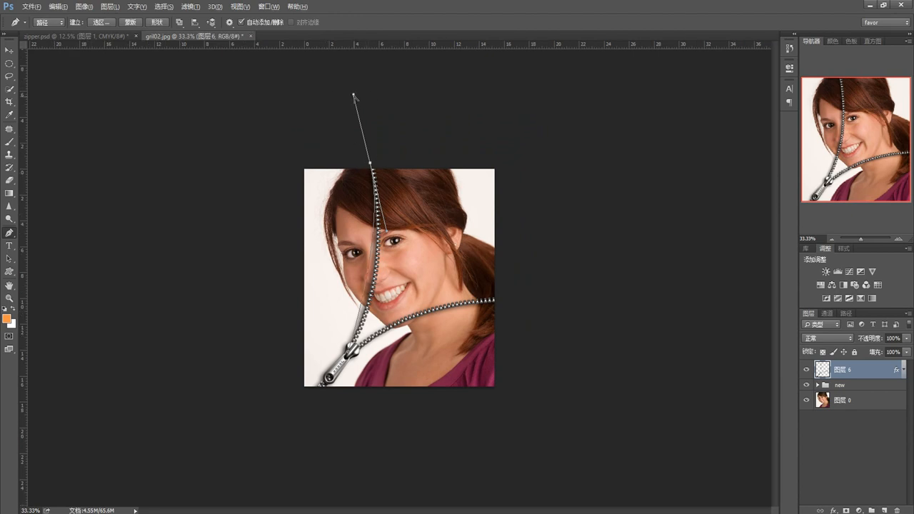
{"action": "mouse_move", "coordinate": [353, 96]}
{"action": "left_mouse_down"}
{"action": "mouse_move", "coordinate": [333, 94]}
{"action": "mouse_move", "coordinate": [356, 96]}
{"action": "left_mouse_up"}
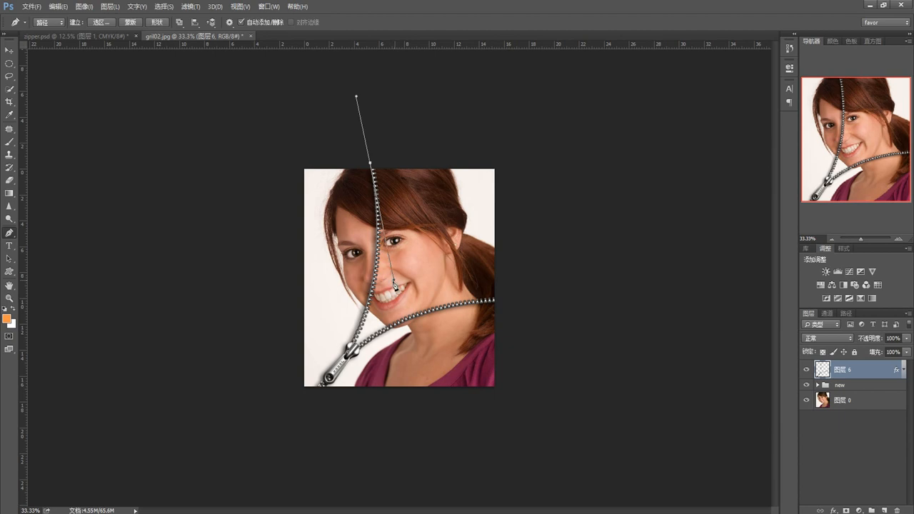
Step: Remove the outgoing handle at the path's upper point and continue straight segments outside the canvas around the photo's upper-right corner
{"action": "left_click", "coordinate": [394, 281]}
{"action": "left_click", "coordinate": [370, 164]}
{"action": "left_click", "coordinate": [434, 147]}
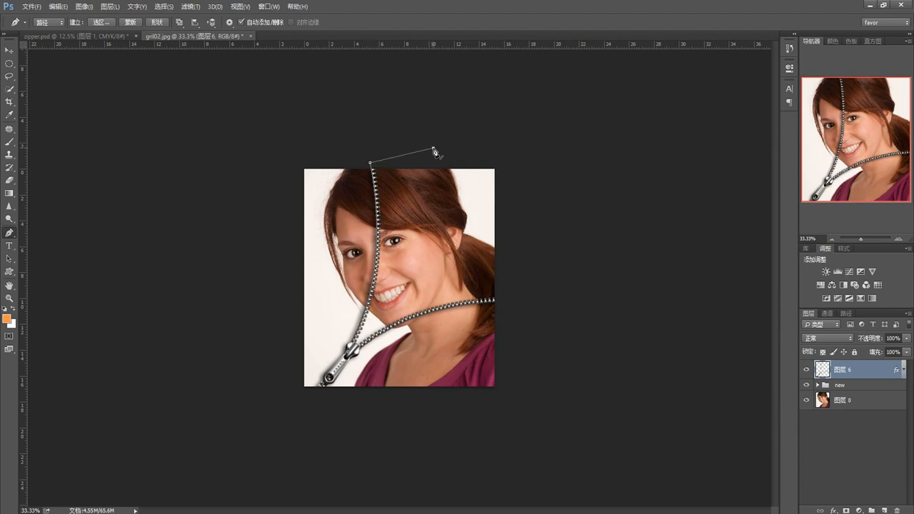
{"action": "left_click", "coordinate": [538, 148]}
{"action": "left_click", "coordinate": [565, 223]}
{"action": "left_click", "coordinate": [553, 300]}
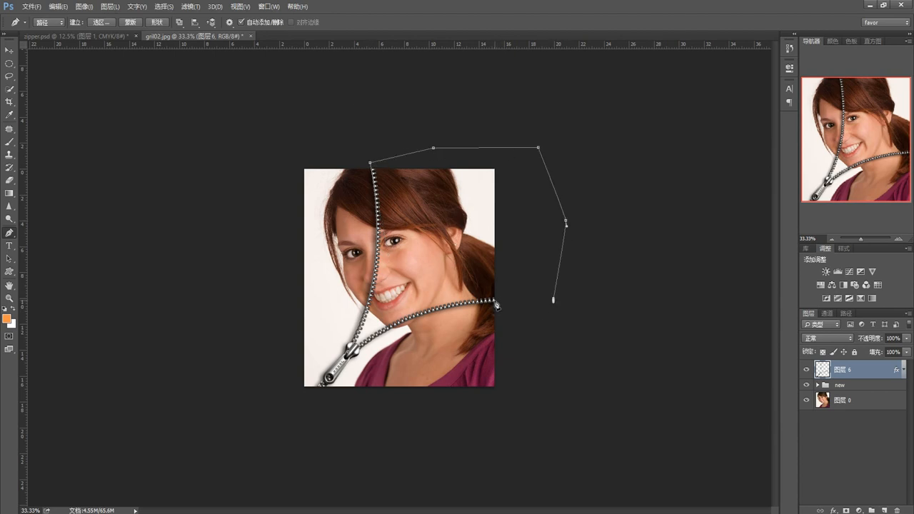
Step: Bring the path back along the lower zipper branch to the slider and convert it to a selection
{"action": "left_click", "coordinate": [495, 301]}
{"action": "left_click", "coordinate": [320, 397]}
{"action": "left_click", "coordinate": [901, 239]}
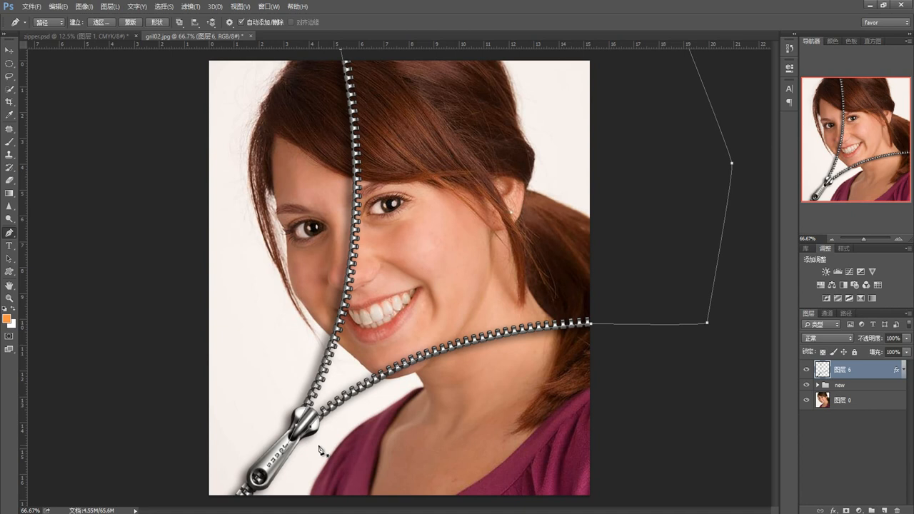
{"action": "key", "text": "ctrl+Return"}
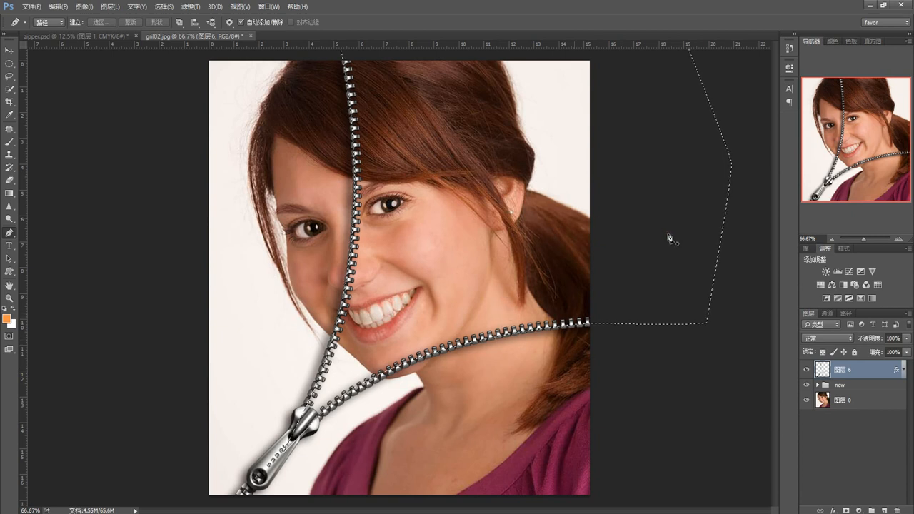
Step: Try adding a layer mask to the "new" group that hides the selected area between the zipper branches, and undo it
{"action": "left_click", "coordinate": [833, 239]}
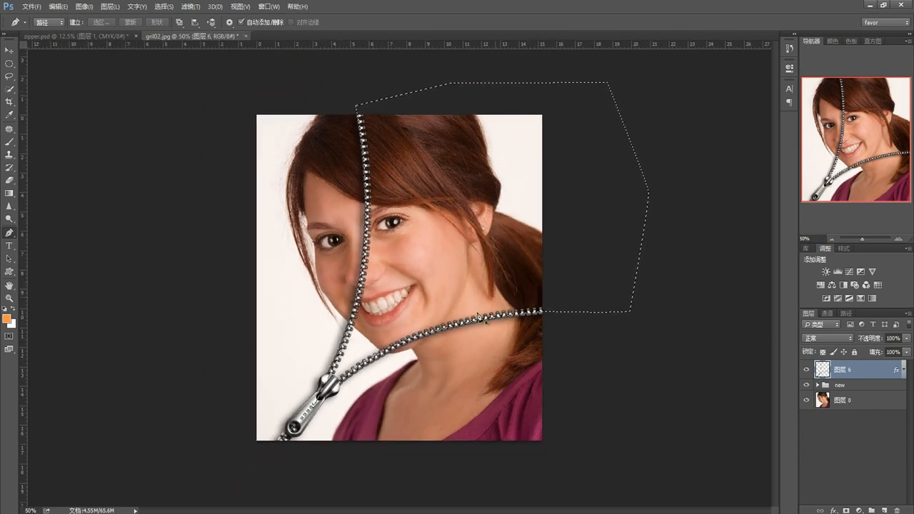
{"action": "left_click", "coordinate": [830, 387]}
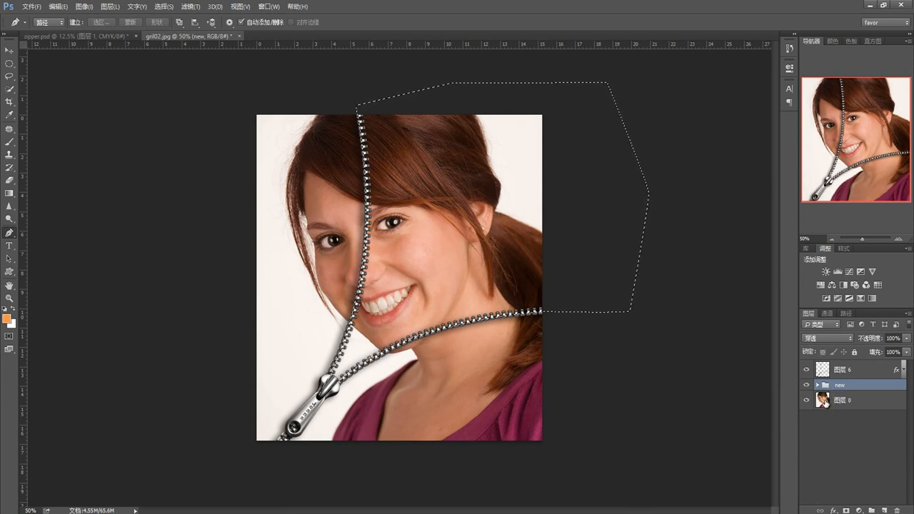
{"action": "left_click", "coordinate": [823, 402]}
{"action": "left_click", "coordinate": [829, 387]}
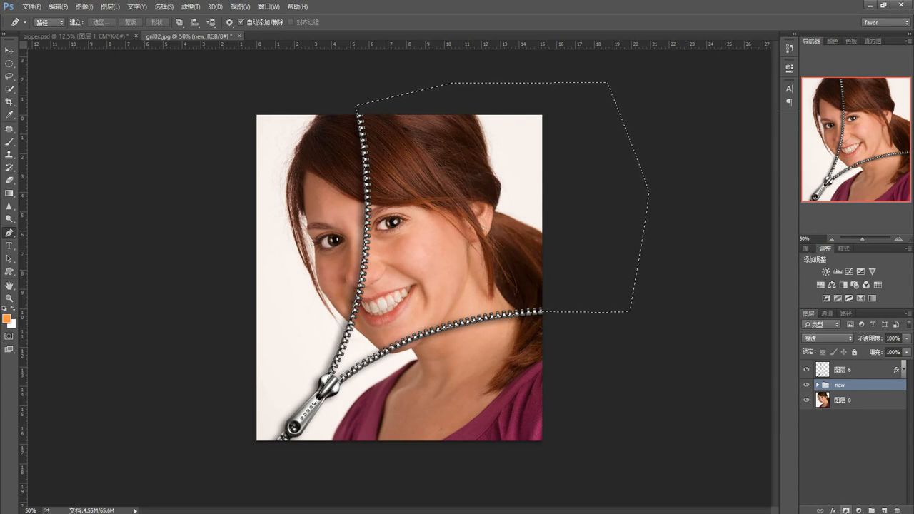
{"action": "left_click", "coordinate": [846, 512]}
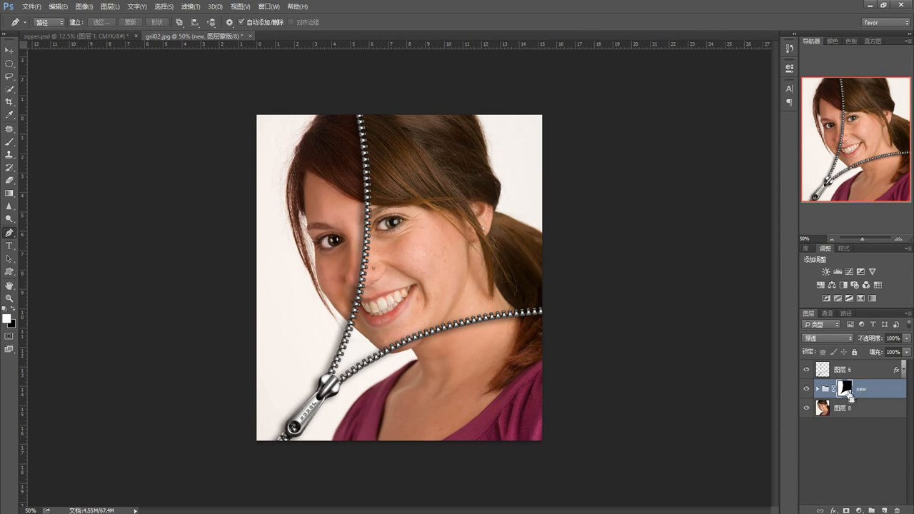
{"action": "key", "text": "ctrl+alt+z"}
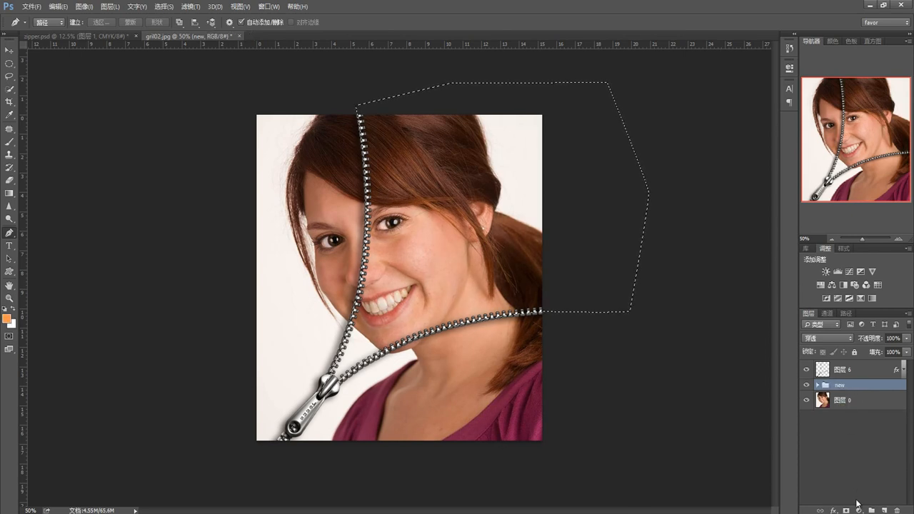
Step: Mask the "new" group so only the area between the zipper branches shows, and load that mask as a selection
{"action": "key", "text": "ctrl+shift+z"}
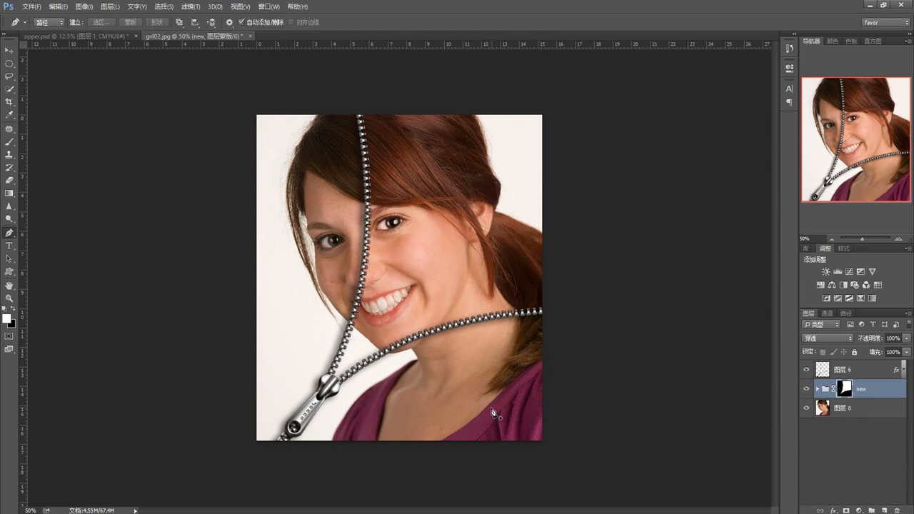
{"action": "left_click", "coordinate": [847, 389], "text": "ctrl"}
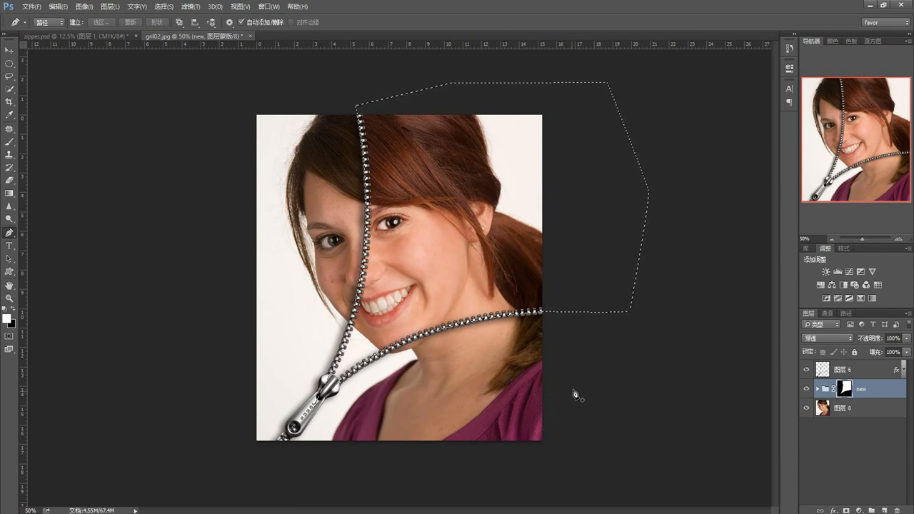
Step: Create a layer above the "new" group, fill the inverse of the selection with black (000000), and deselect
{"action": "left_click", "coordinate": [884, 510]}
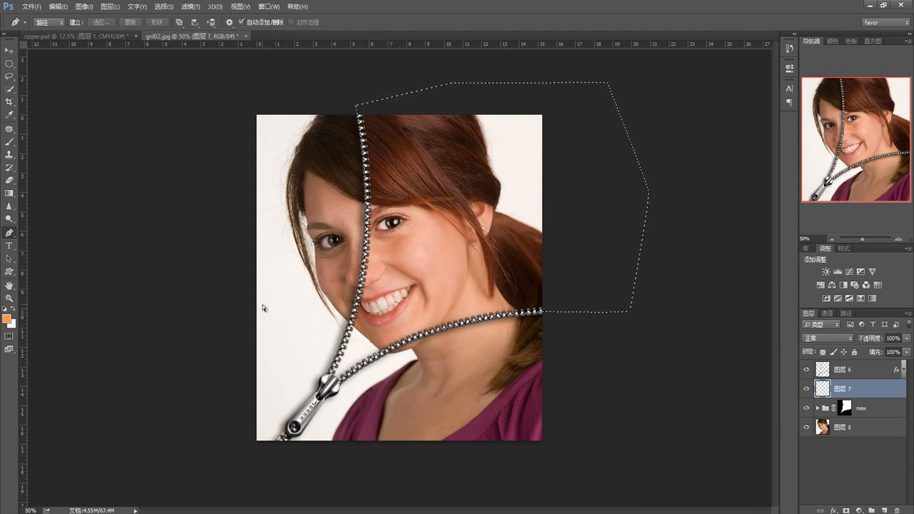
{"action": "key", "text": "ctrl+shift+i"}
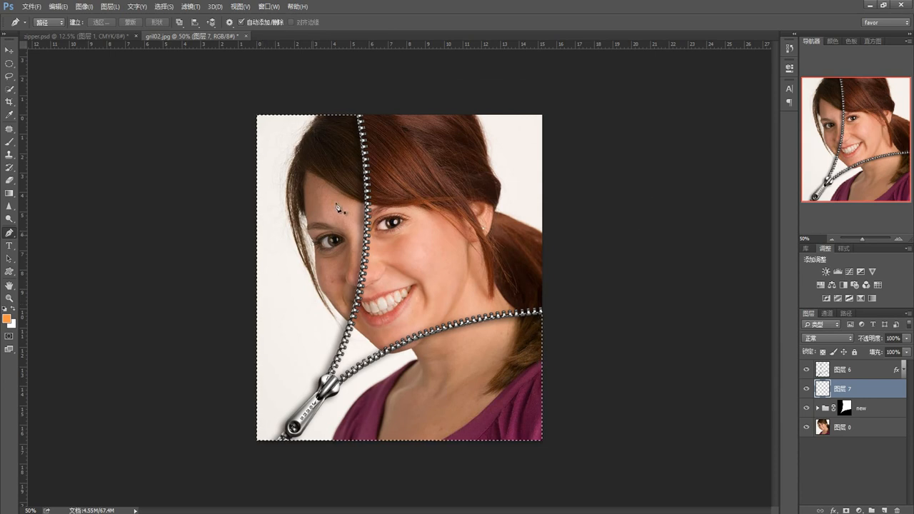
{"action": "left_click", "coordinate": [6, 318]}
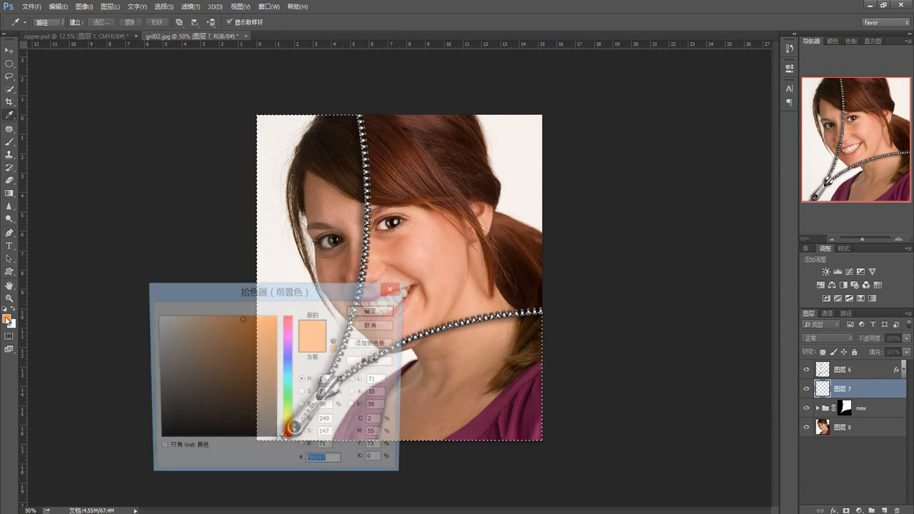
{"action": "type", "text": "000000"}
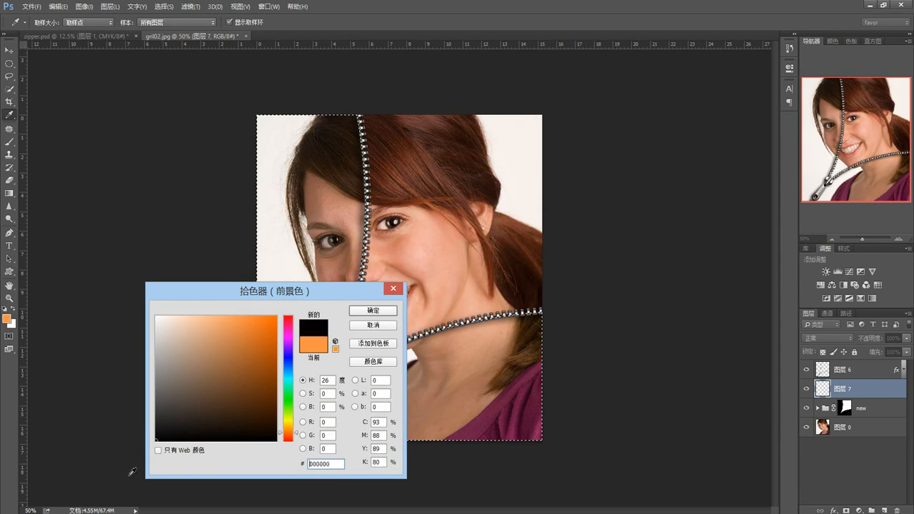
{"action": "left_click", "coordinate": [371, 312]}
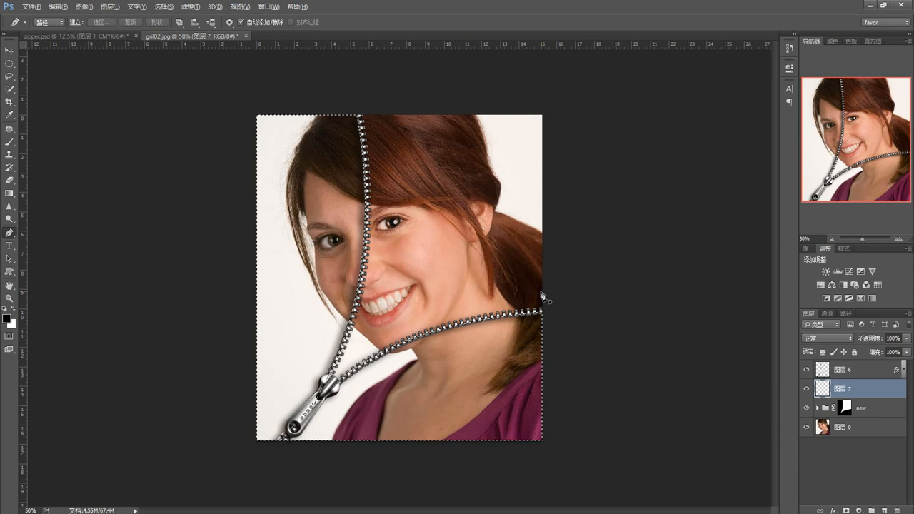
{"action": "key", "text": "alt+Delete"}
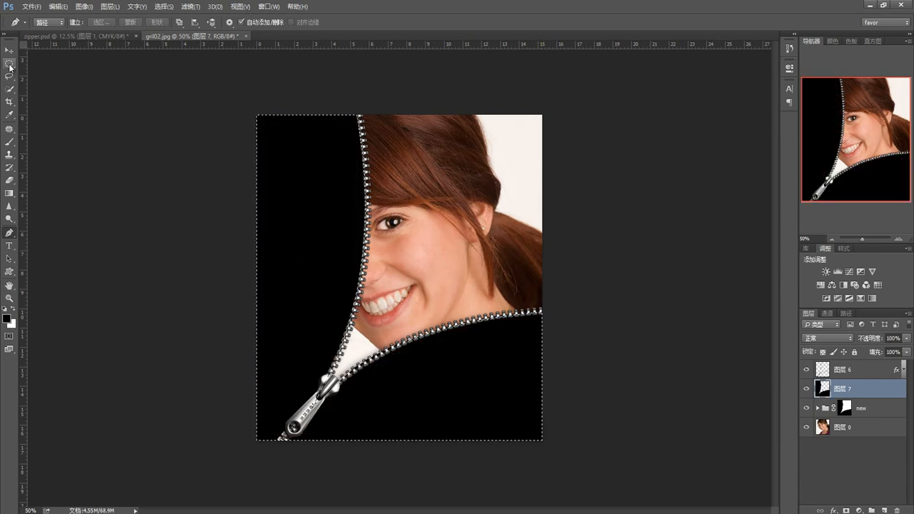
{"action": "key", "text": "ctrl+d"}
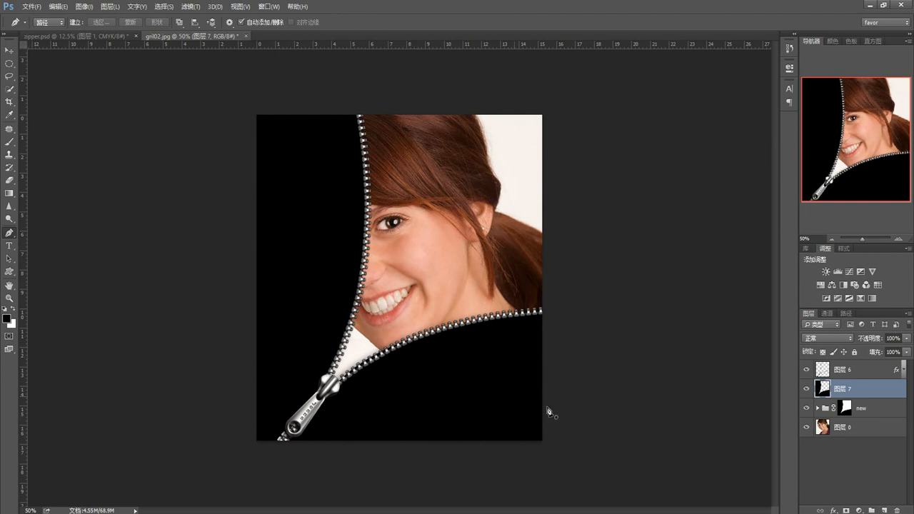
Step: Lower the black fill layer's opacity to slightly under 47% and leave no layer selected
{"action": "left_click", "coordinate": [908, 340]}
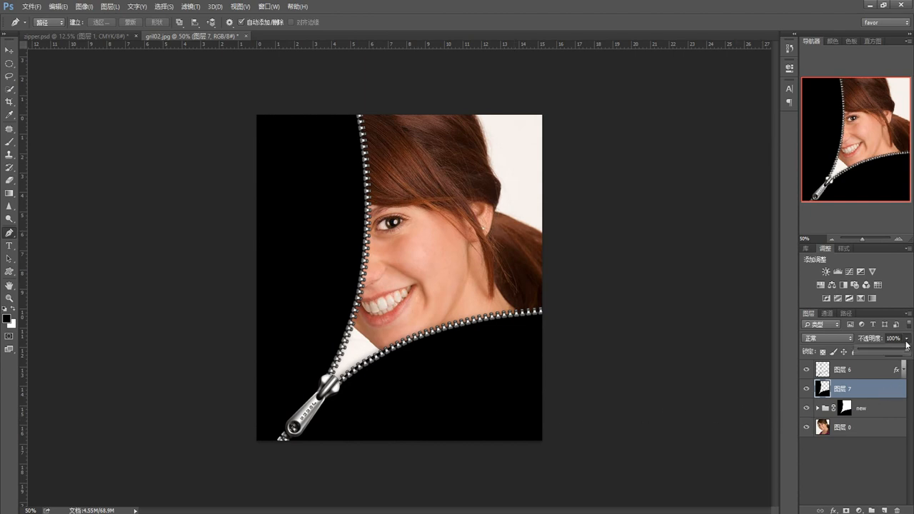
{"action": "left_click_drag", "start_coordinate": [909, 352], "coordinate": [881, 348]}
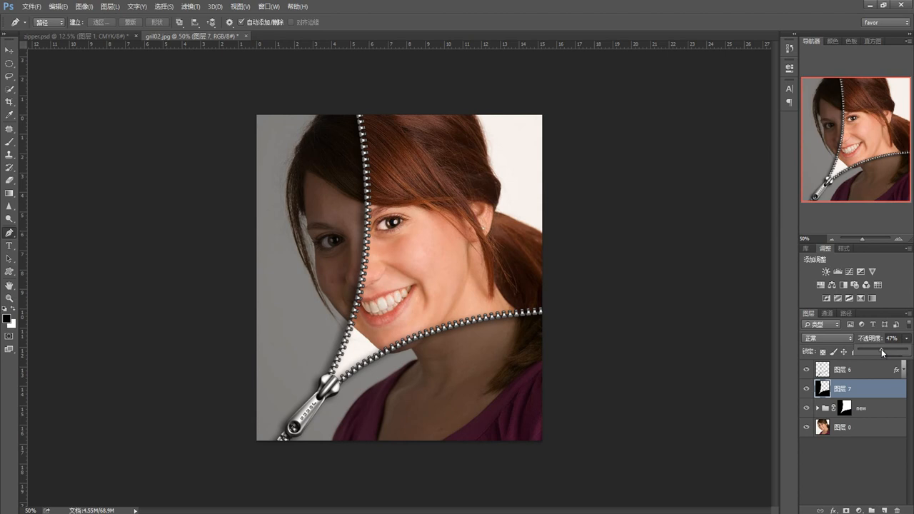
{"action": "left_click_drag", "start_coordinate": [881, 349], "coordinate": [879, 349]}
{"action": "left_click", "coordinate": [843, 470]}
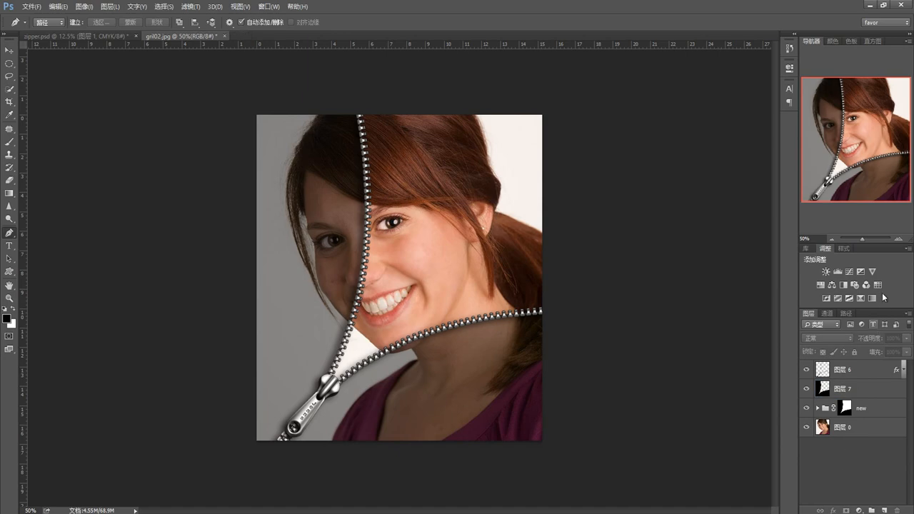
Step: Examine the zipper edges and the contrast between the darkened and retouched parts of the portrait at 100% magnification
{"action": "left_click", "coordinate": [899, 240]}
{"action": "left_click", "coordinate": [899, 240]}
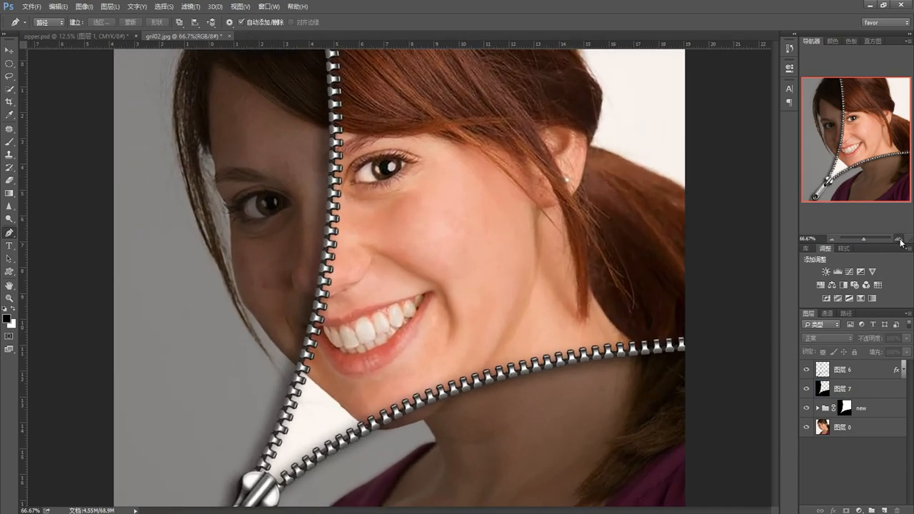
{"action": "scroll", "coordinate": [726, 320], "scroll_direction": "up", "scroll_amount": 3}
{"action": "scroll", "coordinate": [726, 320], "scroll_direction": "up", "scroll_amount": 3}
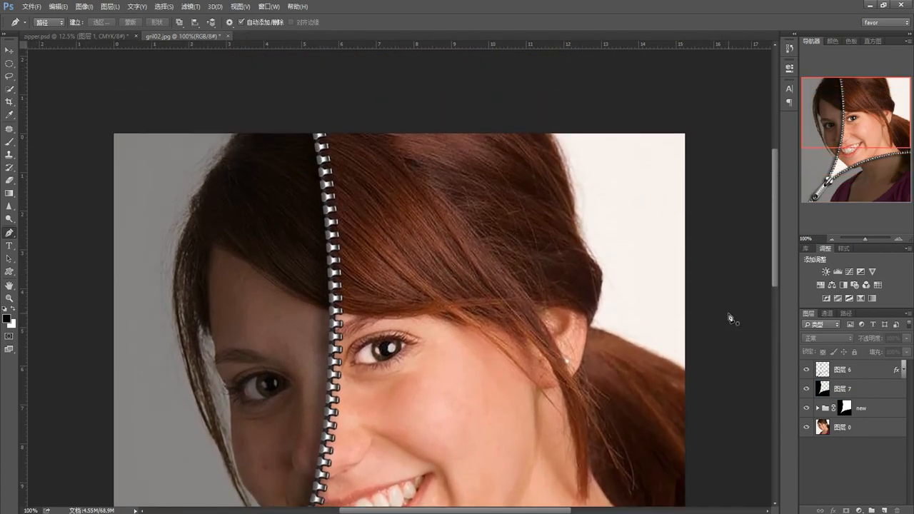
{"action": "scroll", "coordinate": [730, 319], "scroll_direction": "down", "scroll_amount": 8}
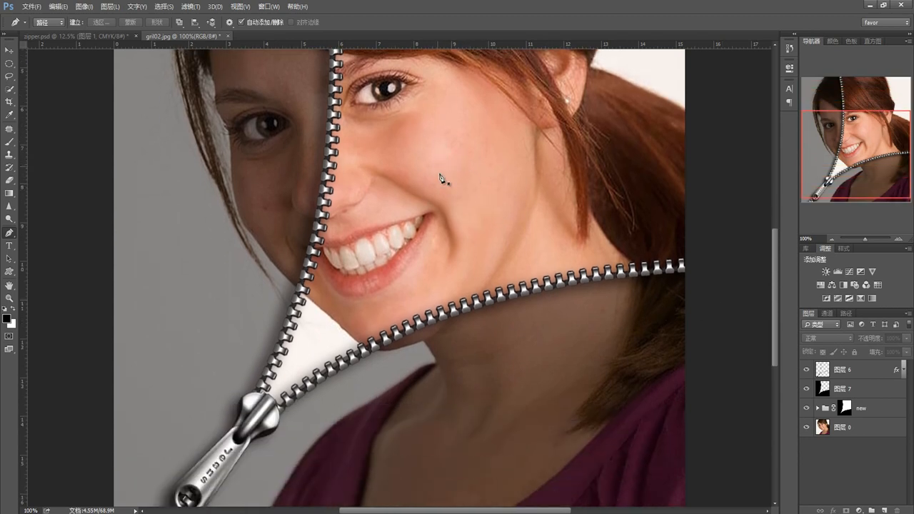
{"action": "scroll", "coordinate": [445, 206], "scroll_direction": "up", "scroll_amount": 3}
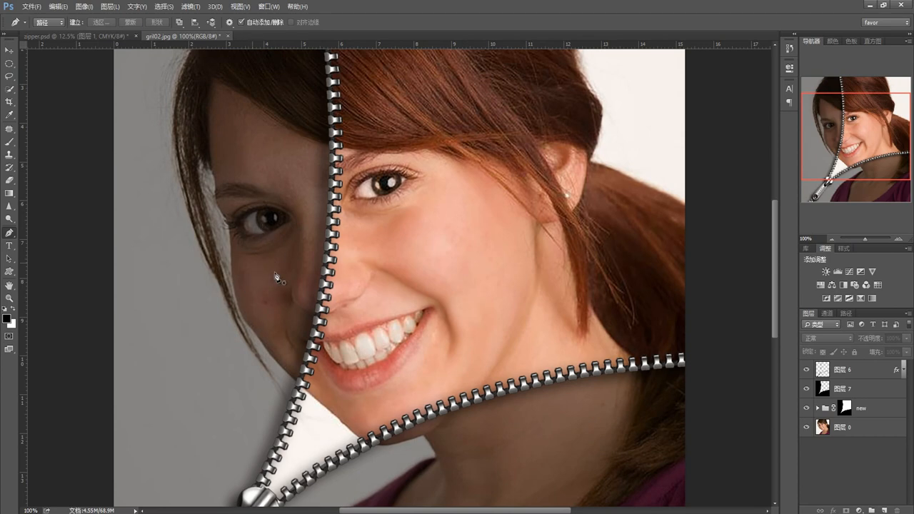
{"action": "left_click", "coordinate": [831, 239]}
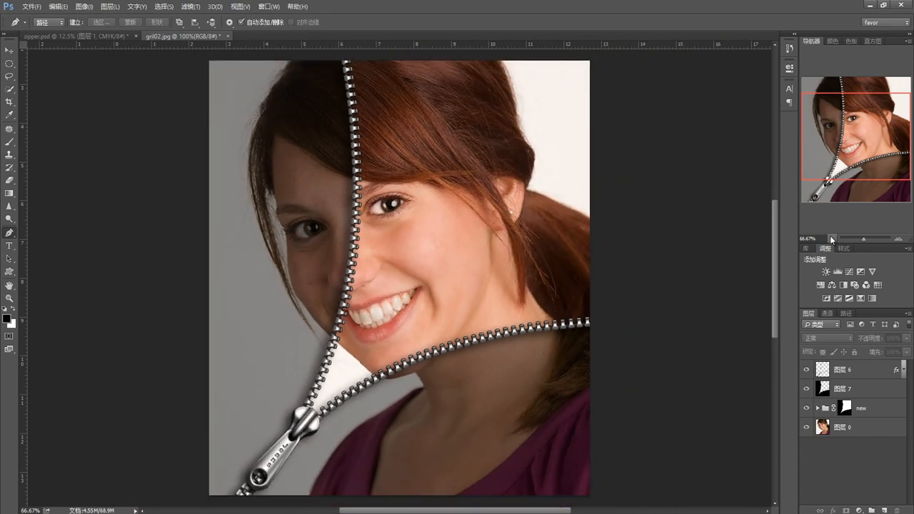